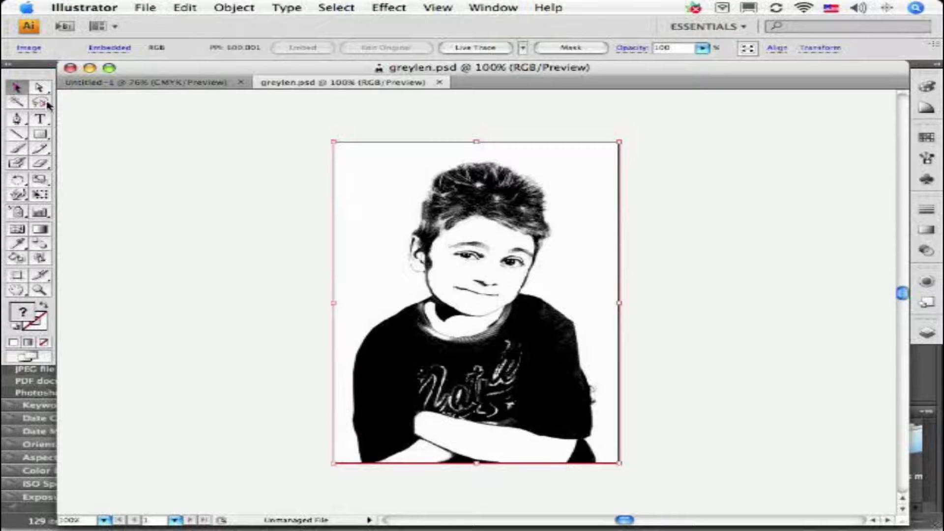
Step: Examine the hair of the portrait image at high magnification to inspect its pixel edges, and return to the full view
left_click(40, 290)
left_click_drag(456, 190, 537, 262)
left_click_drag(398, 201, 517, 332)
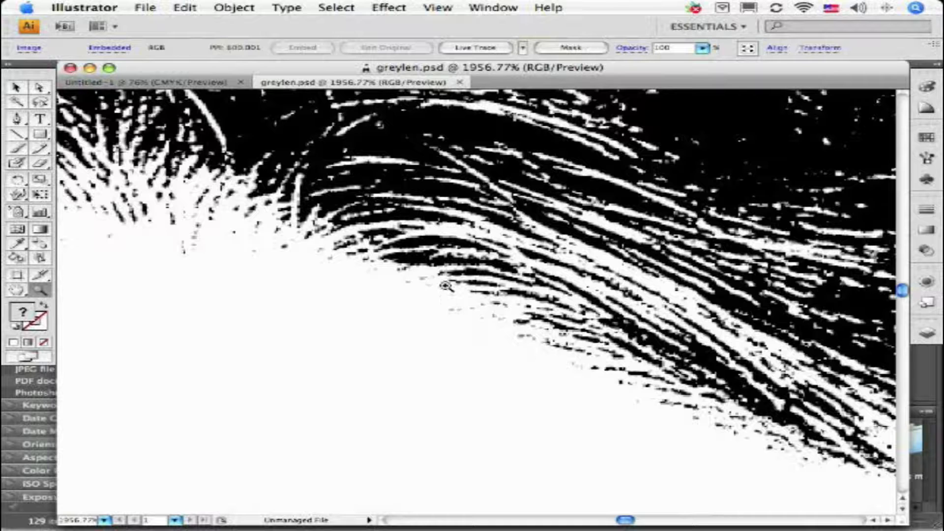
left_click_drag(398, 241, 510, 347)
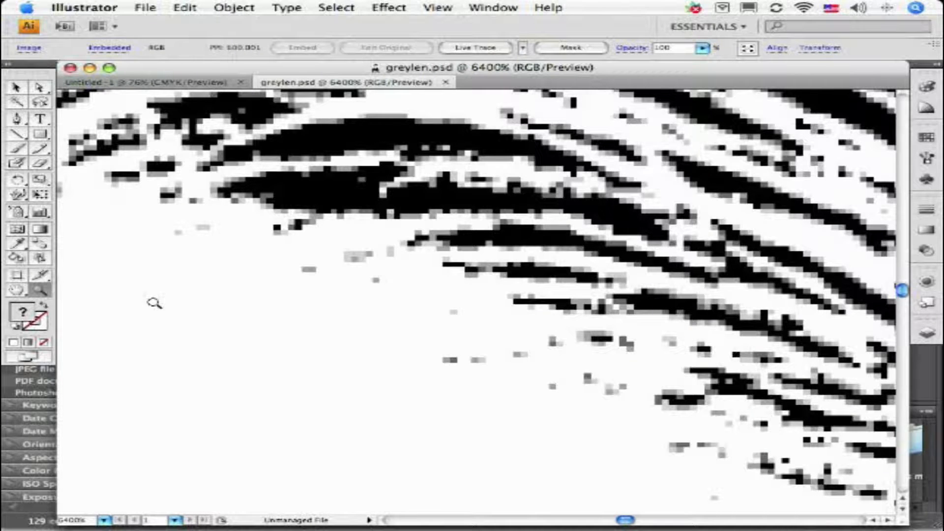
double_click(18, 291)
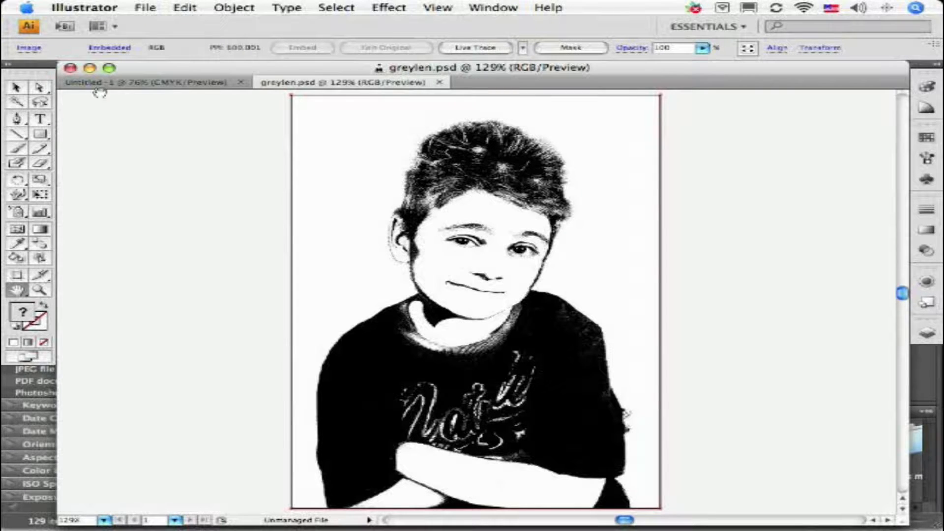
left_click(17, 87)
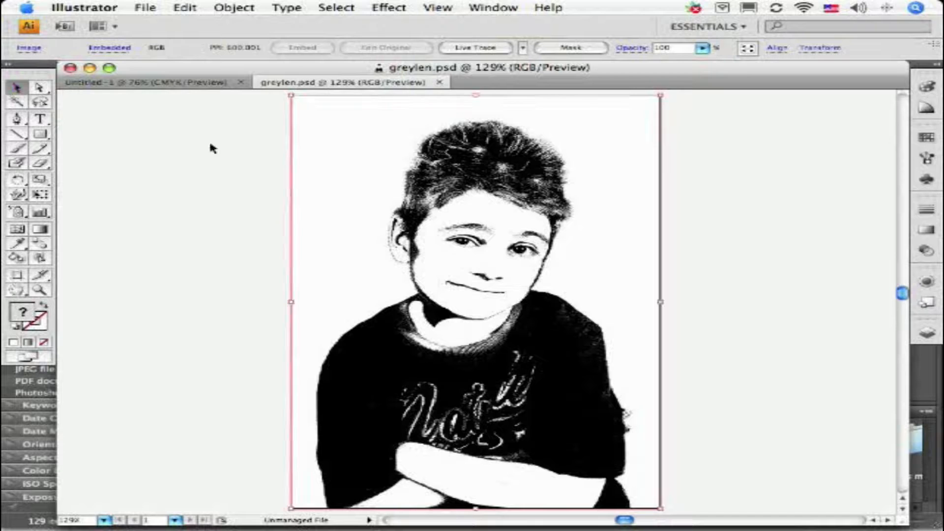
Step: Run Live Trace on the portrait image with the default preset and accept the large-image warning
left_click(40, 290)
left_click_drag(427, 201, 506, 270)
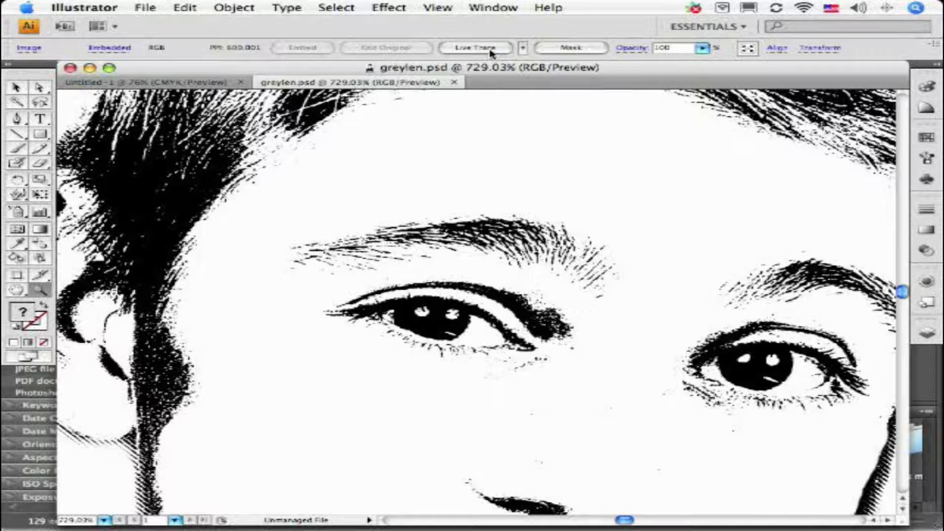
left_click(523, 48)
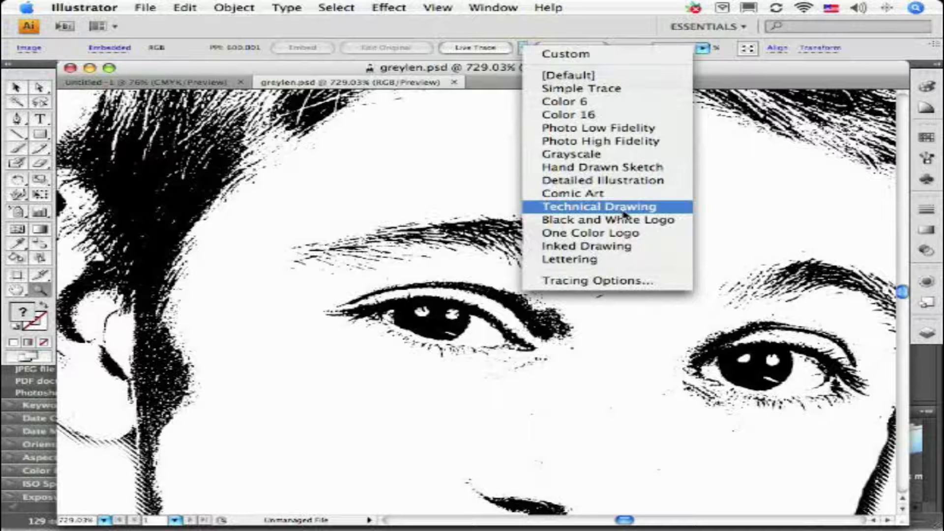
left_click(484, 51)
left_click(484, 51)
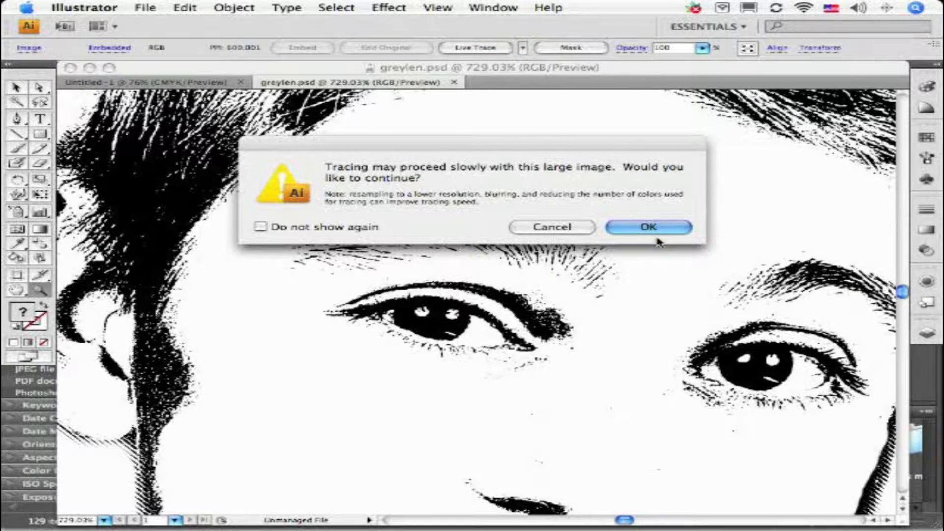
left_click(647, 228)
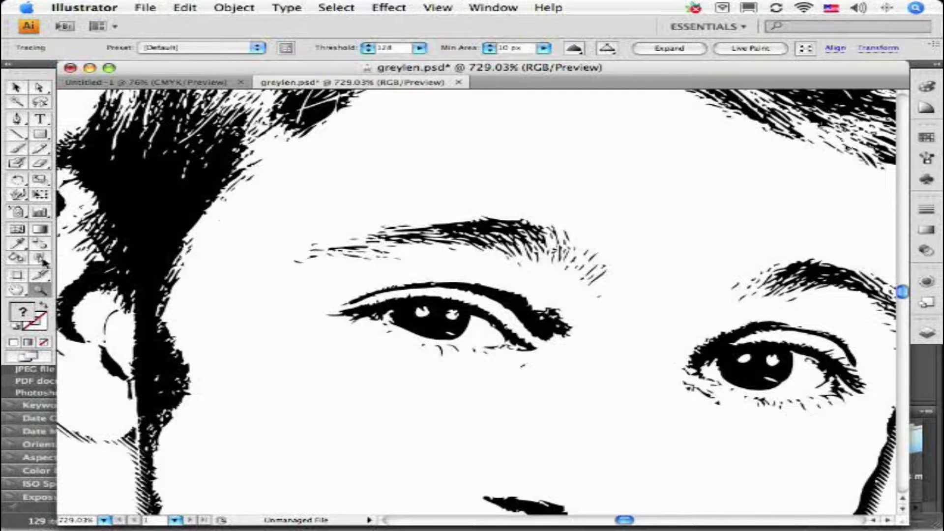
Step: Expand the traced portrait into editable vector paths and deselect it
left_click(40, 290)
left_click_drag(440, 270, 566, 371)
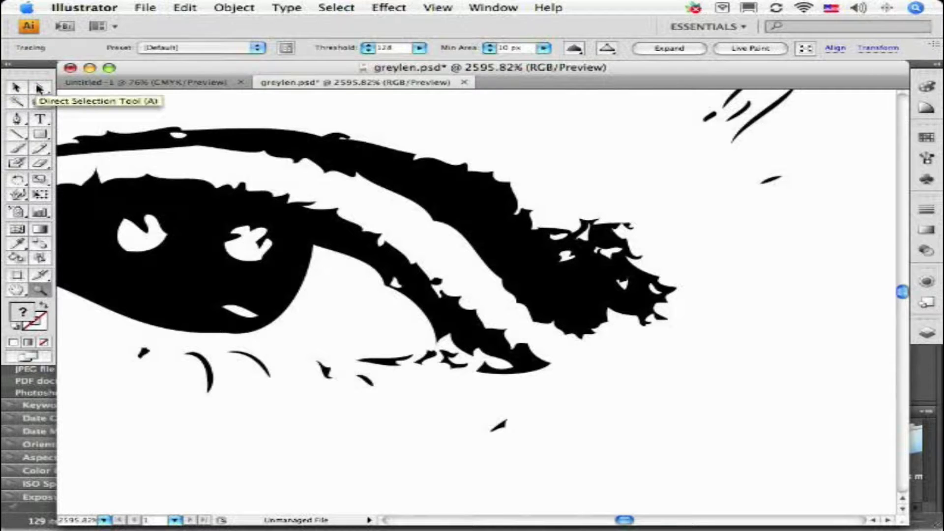
double_click(17, 290)
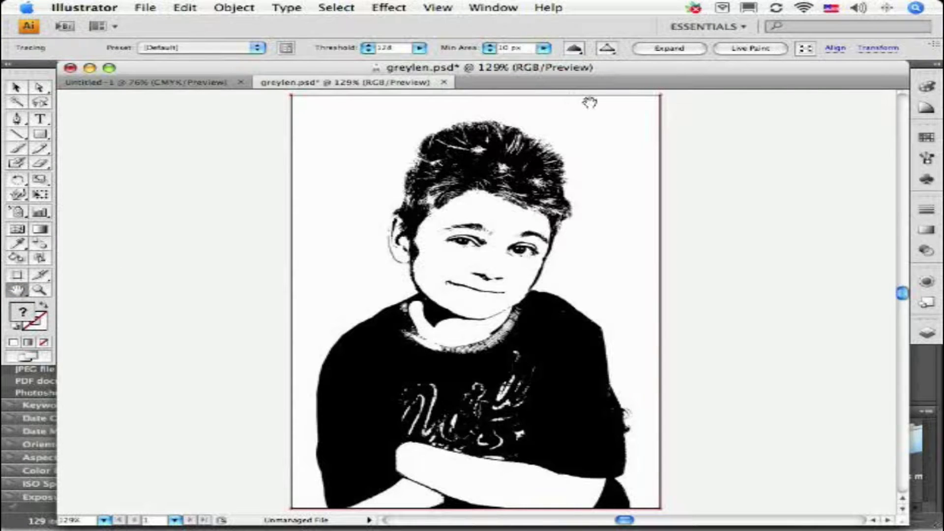
left_click(661, 48)
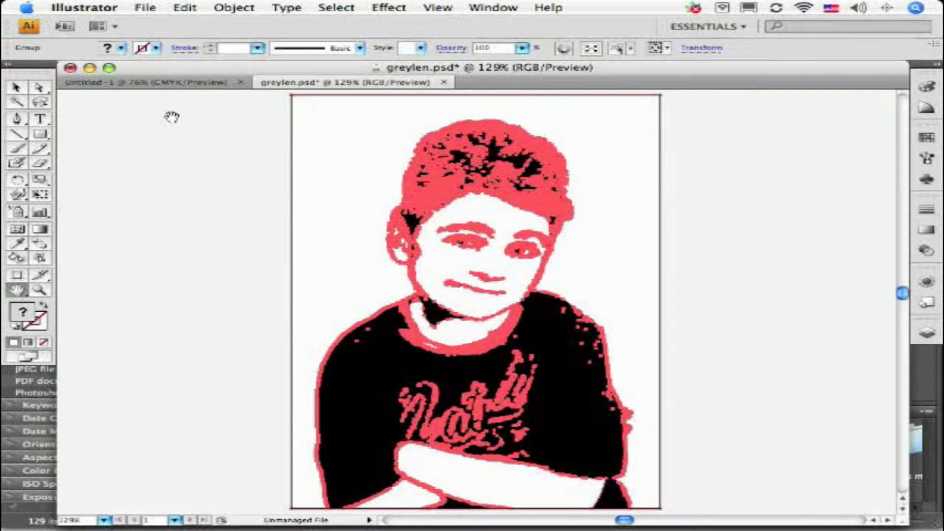
left_click(16, 88)
left_click(222, 107)
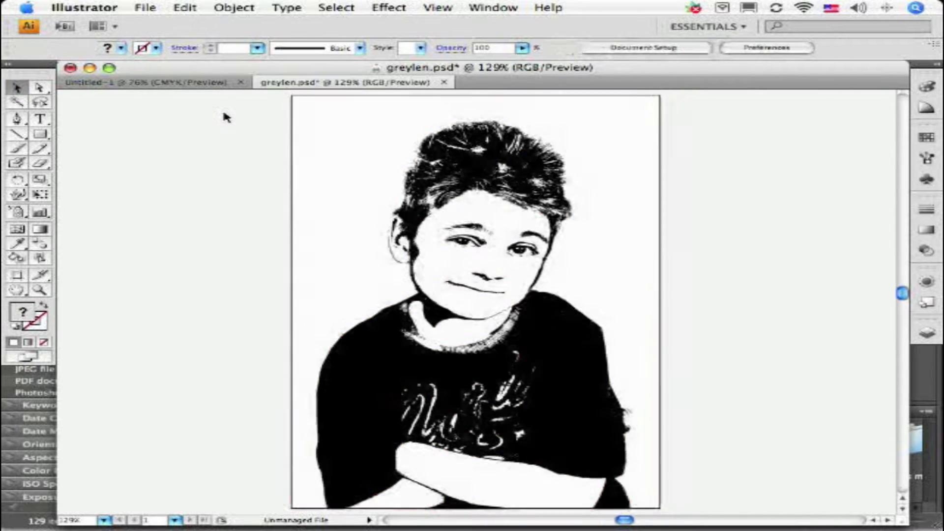
Step: Remove the small black stray speck below the inner corner of the eye on the viewer's left
left_click(40, 290)
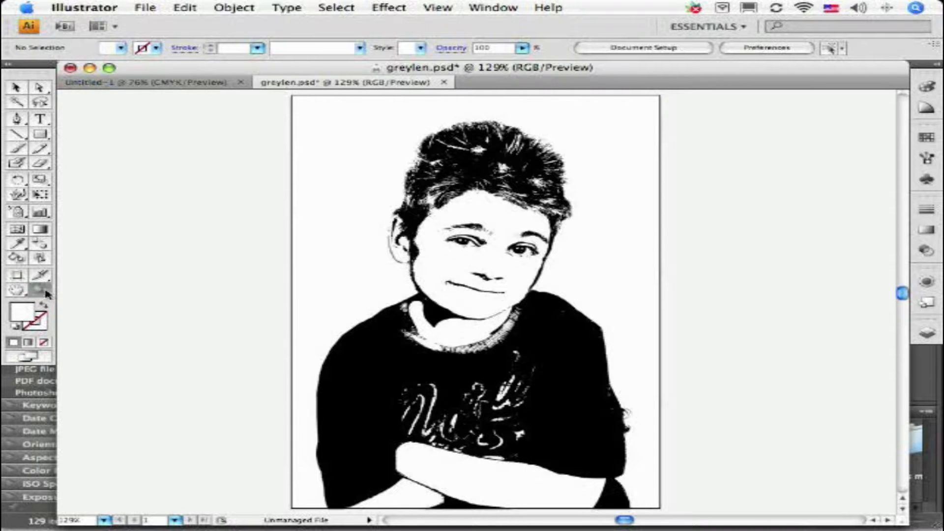
left_click_drag(347, 169, 531, 316)
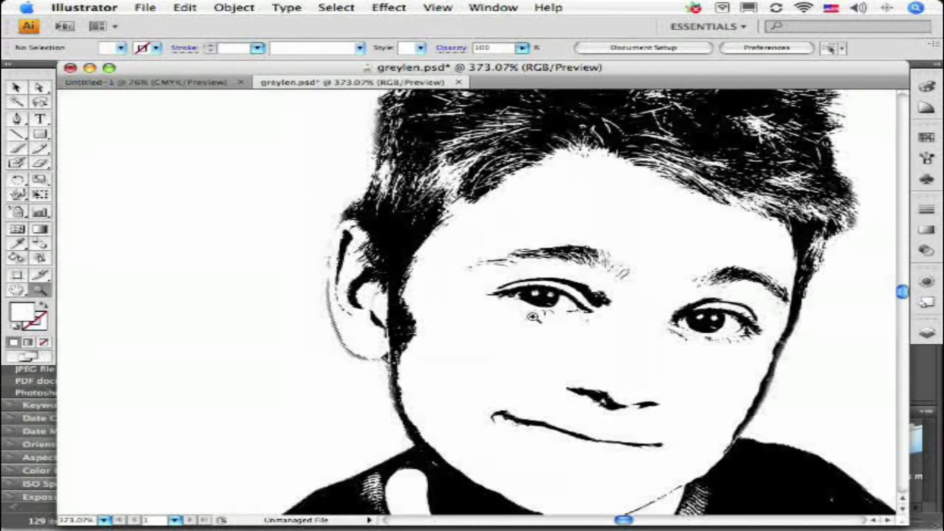
left_click_drag(418, 200, 634, 372)
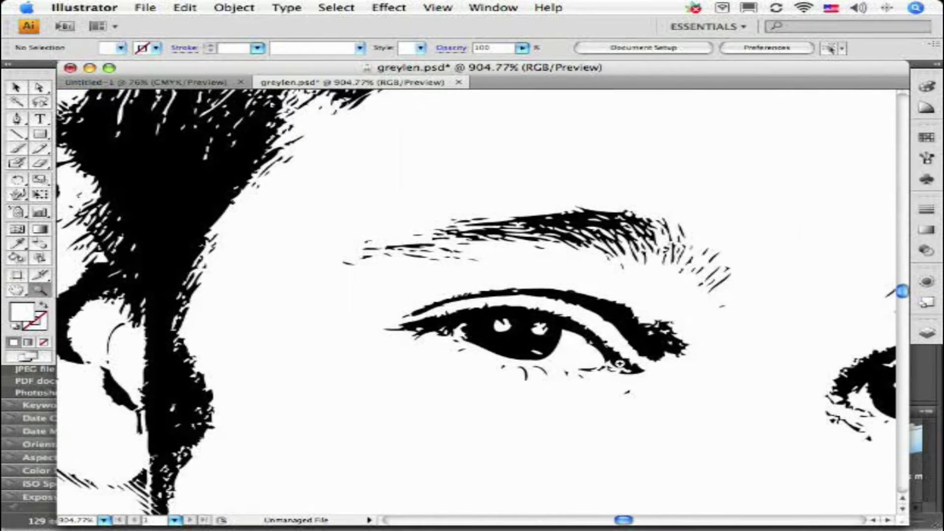
left_click_drag(343, 198, 736, 457)
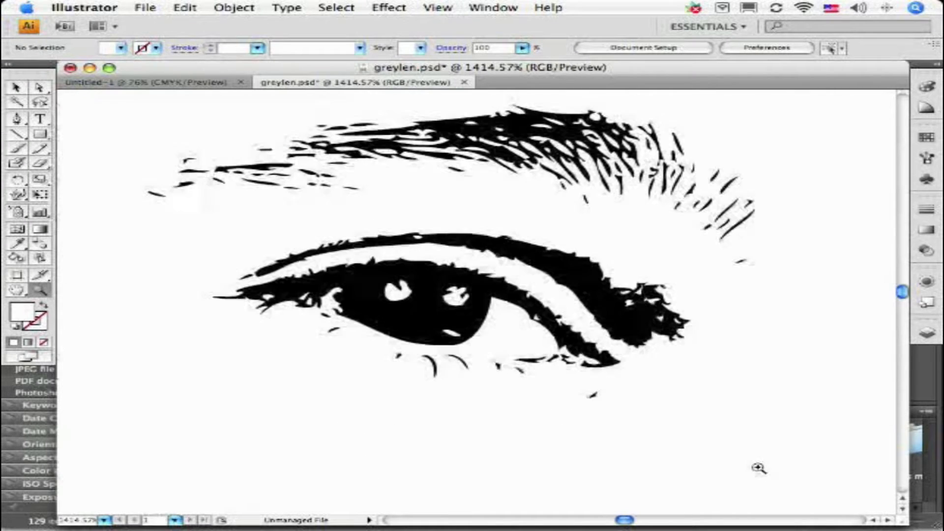
left_click(39, 87)
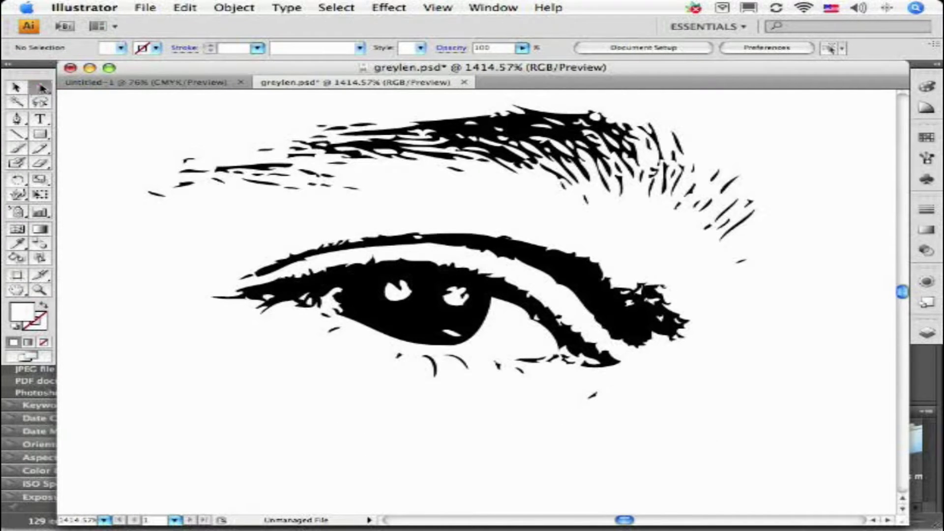
left_click(593, 395)
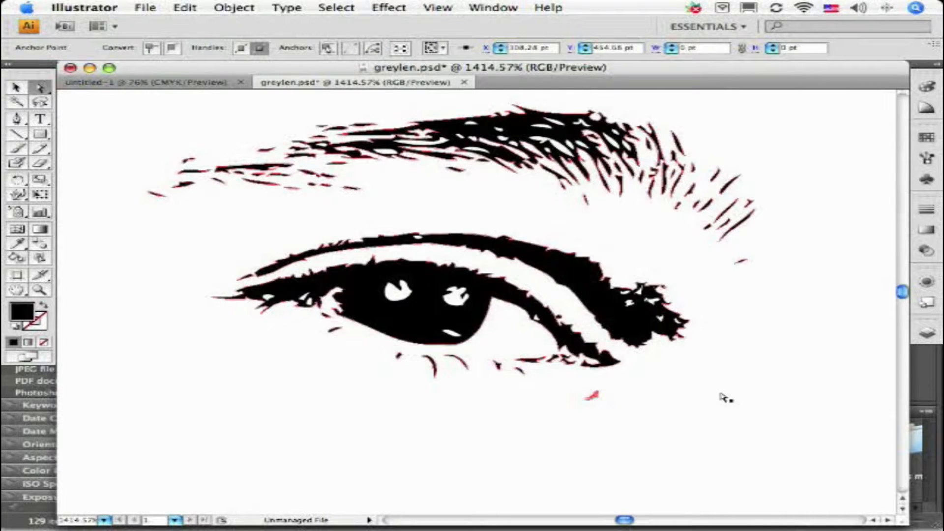
key("Delete")
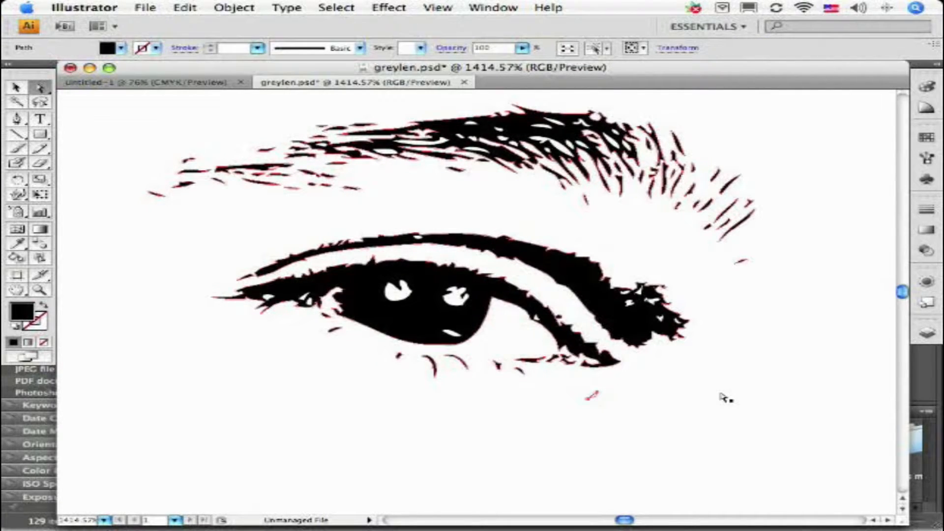
key("super+x")
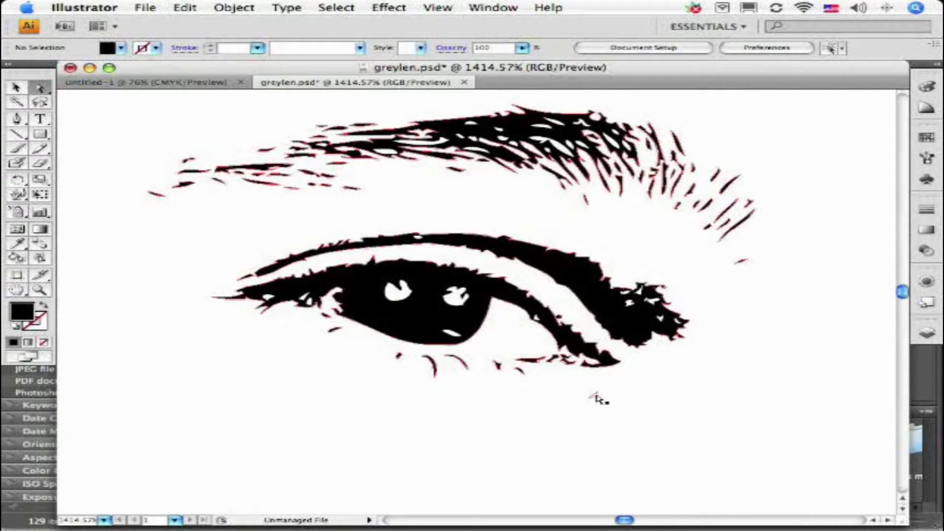
Step: Delete the leftover white path where the stray speck below the eye was
left_click(596, 394)
key("Delete")
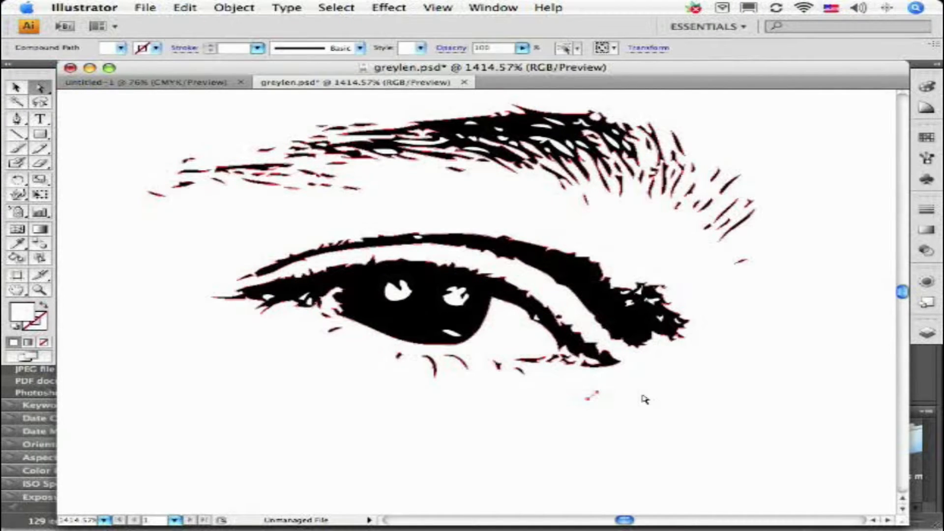
left_click(592, 398)
key("Delete")
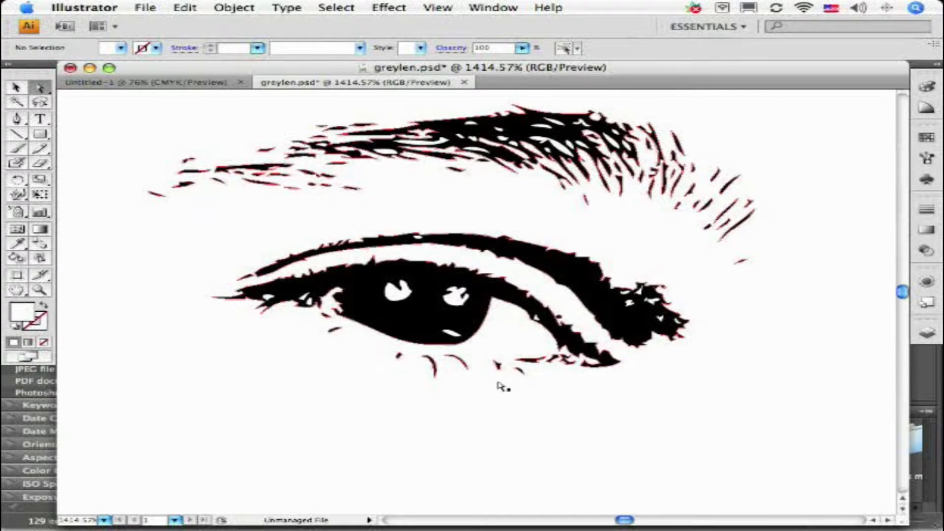
Step: Try reshaping the curved lower lash beneath the iris by pulling its tip downward, and undo the change
left_click(438, 382)
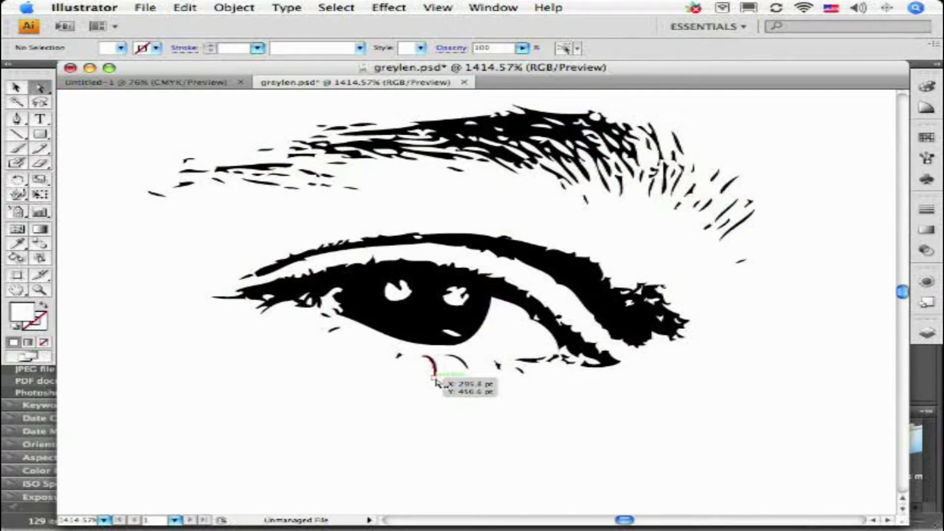
left_click_drag(434, 378, 431, 393)
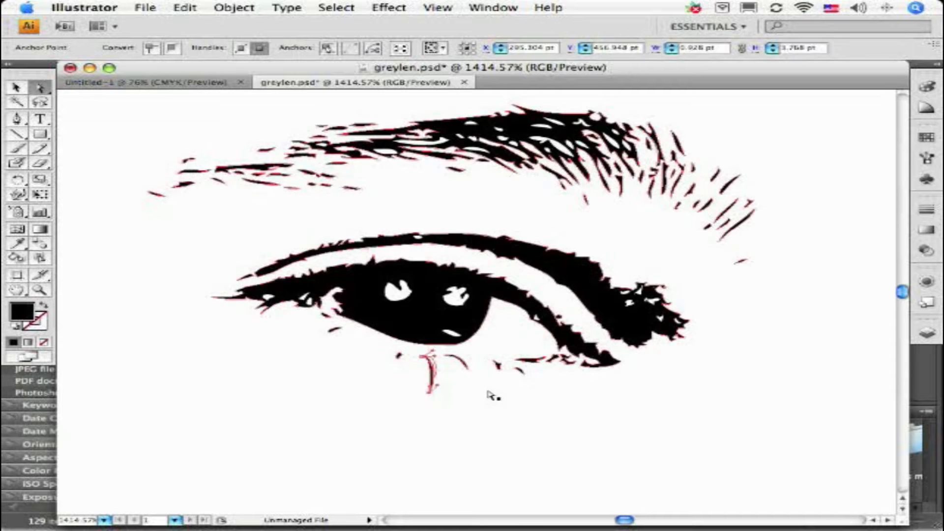
key("super+z")
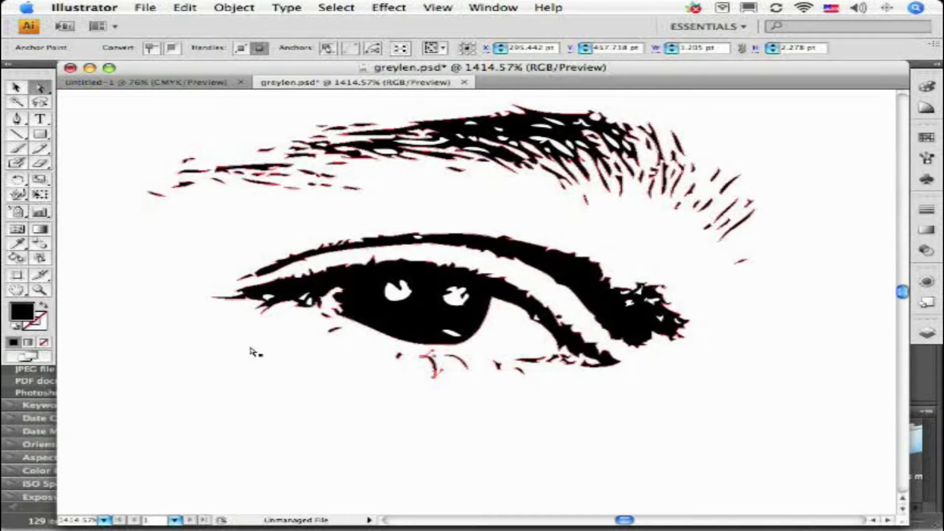
Step: Select the whole traced portrait group with the Selection tool and copy it
double_click(17, 289)
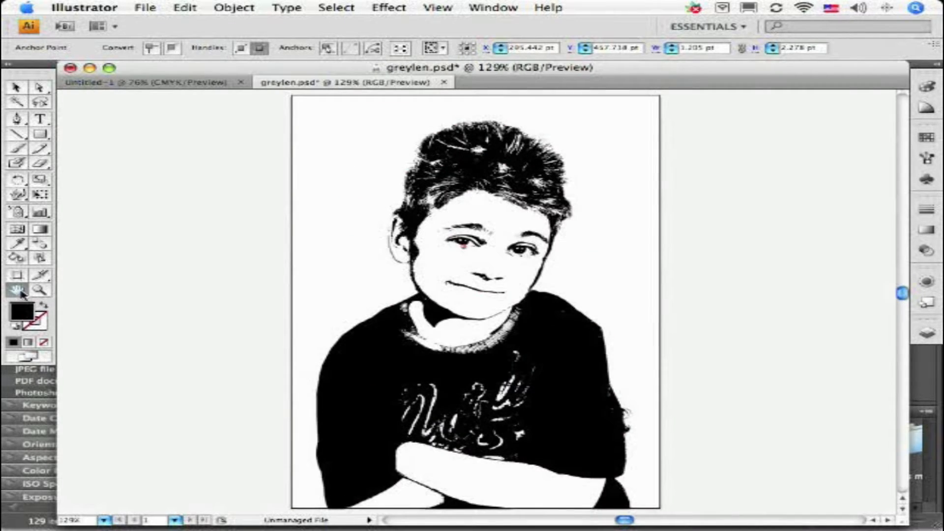
left_click(16, 87)
left_click(400, 142)
left_click(236, 150)
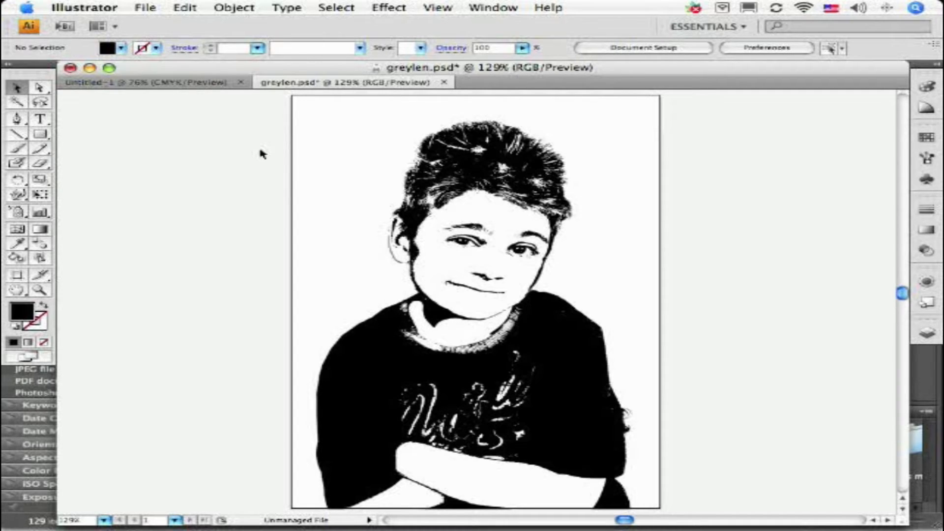
left_click(309, 151)
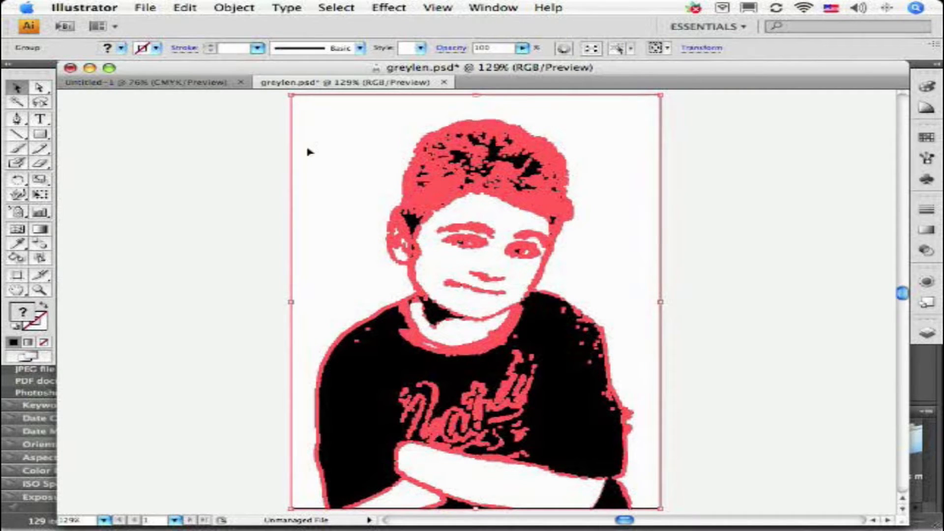
key("super+c")
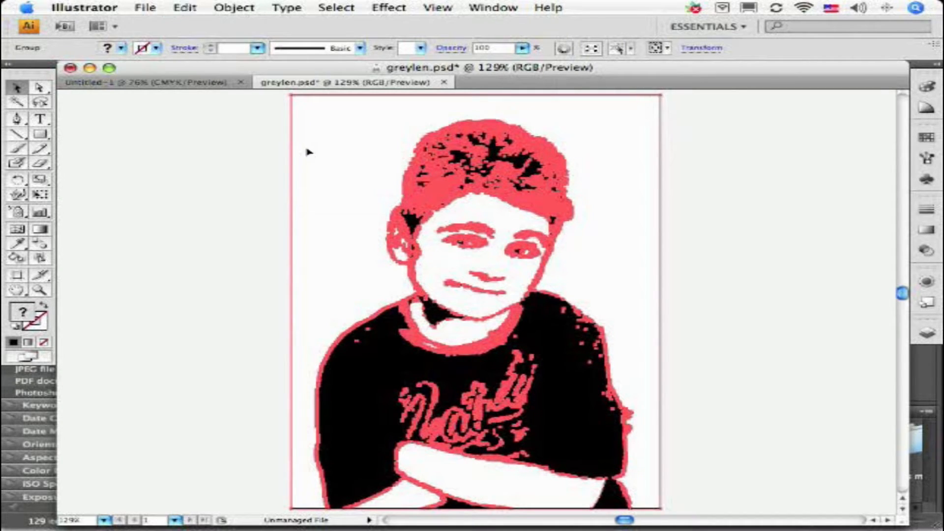
Step: Create a new Letter-size document with the Print profile and paste the traced portrait into it
left_click(149, 8)
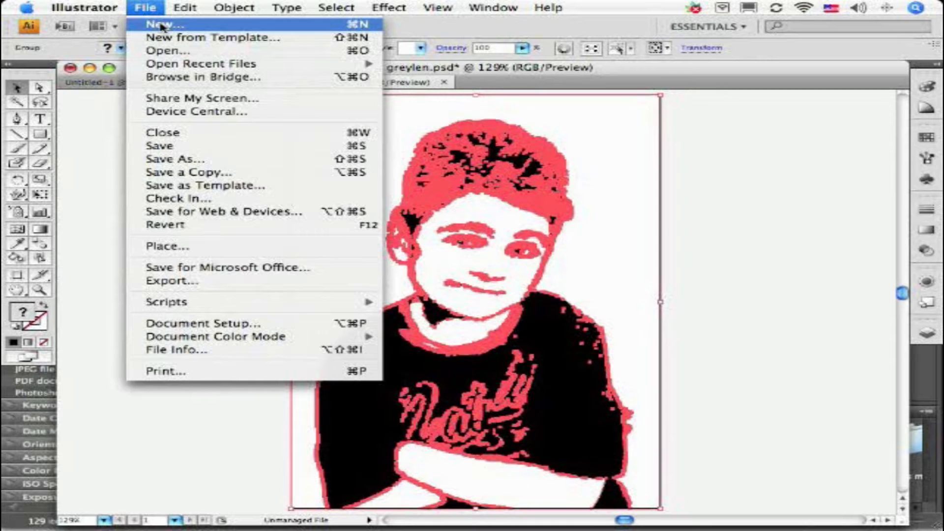
left_click(161, 25)
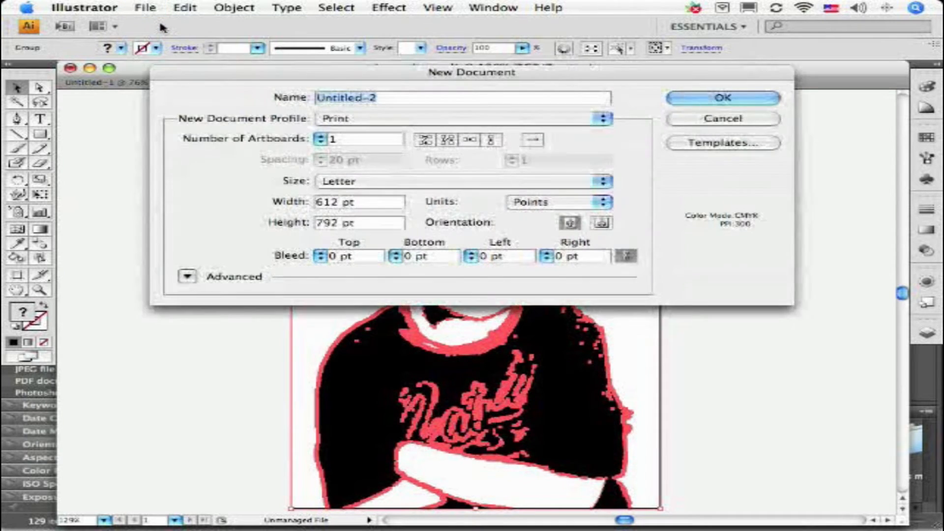
left_click(691, 100)
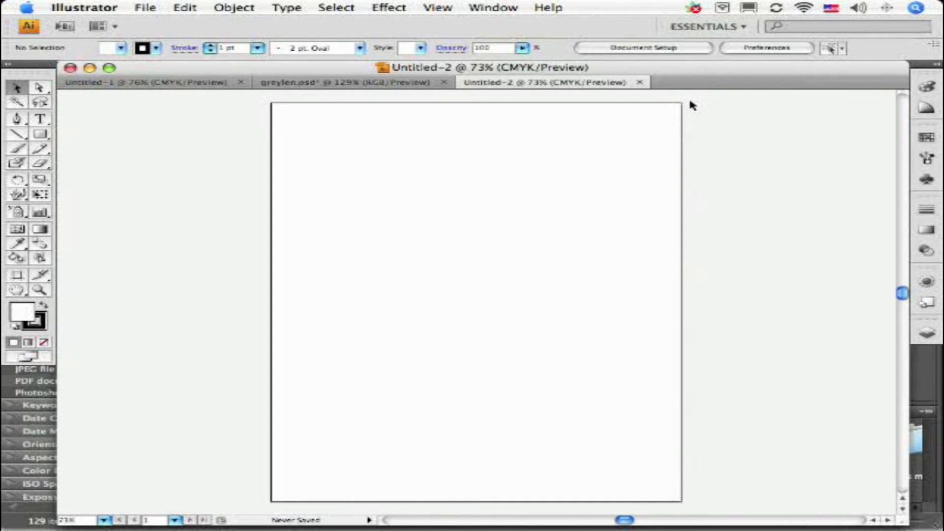
key("super+v")
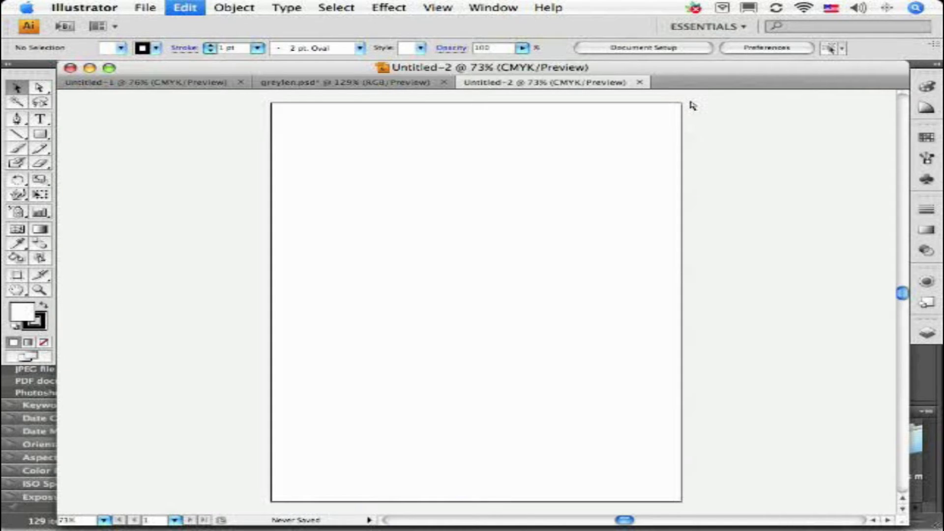
left_click(615, 256)
left_click(580, 261)
left_click(604, 263)
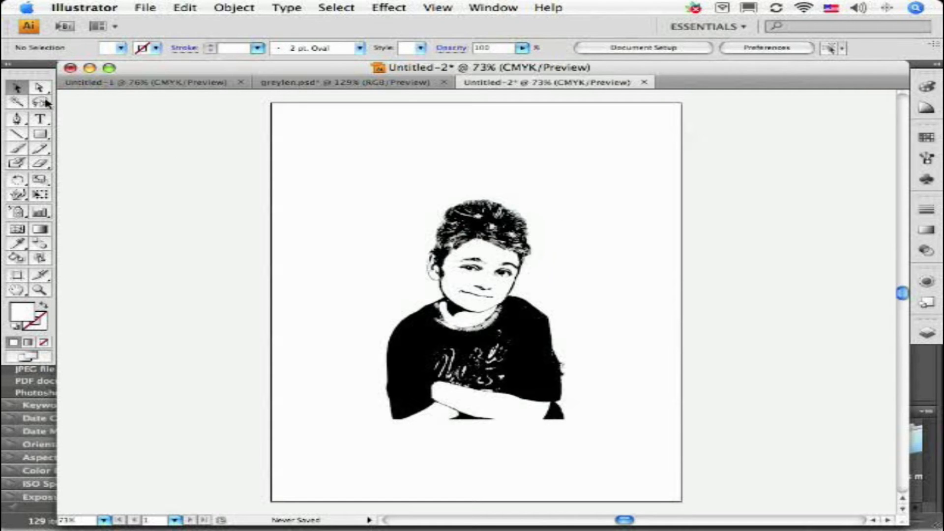
Step: Enlarge the pasted portrait proportionally, center it horizontally in the lower part of the page, and deselect it
left_click(524, 304)
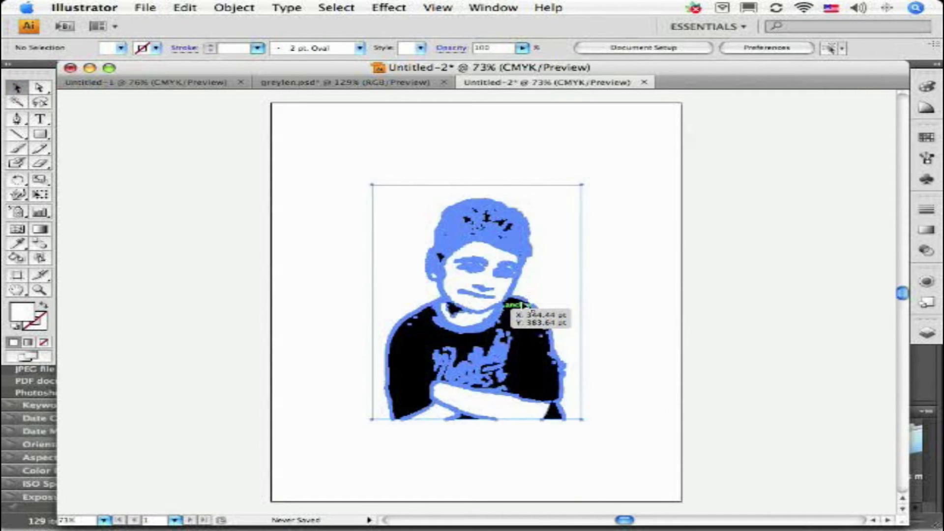
left_click_drag(581, 183, 695, 117)
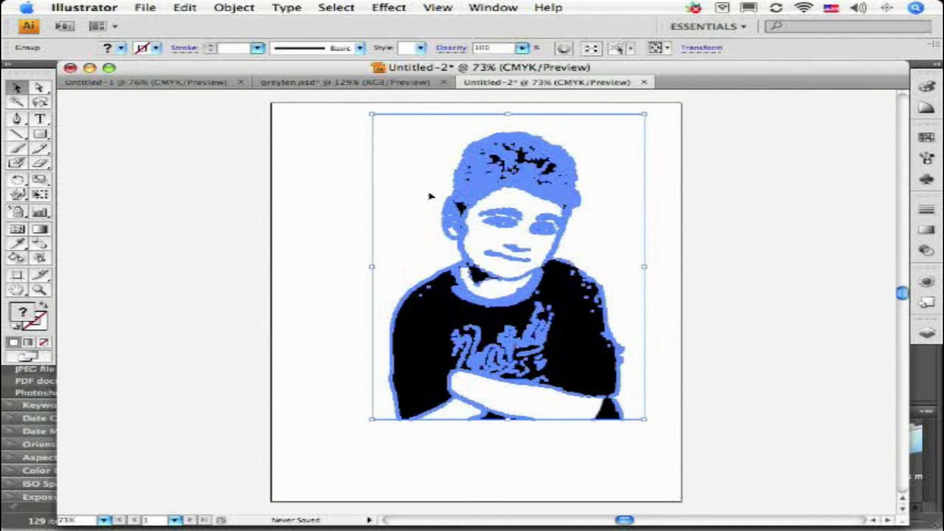
left_click(291, 183)
left_click_drag(430, 312, 408, 352)
left_click_drag(404, 350, 412, 351)
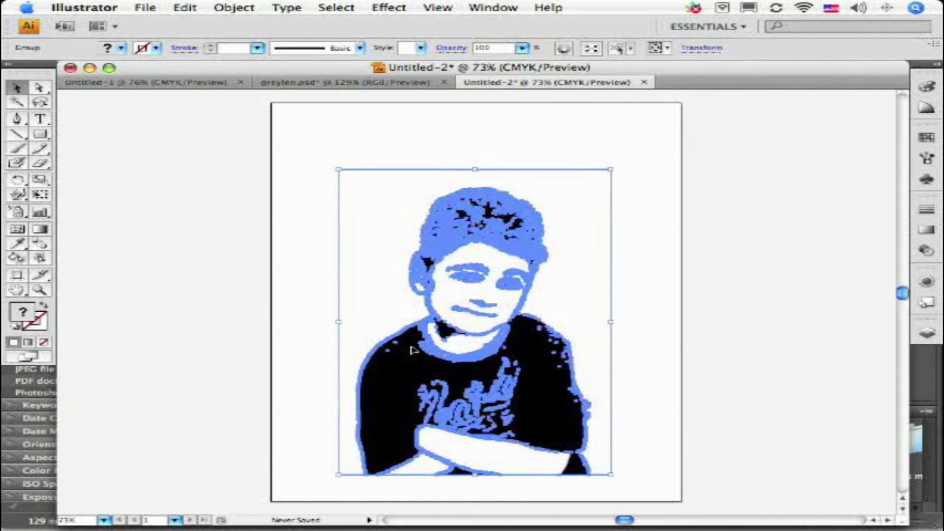
left_click(311, 173)
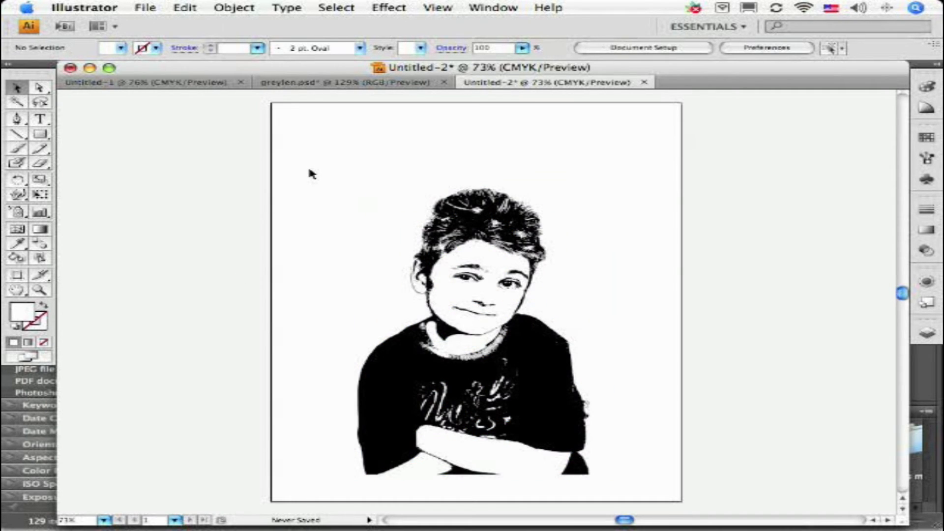